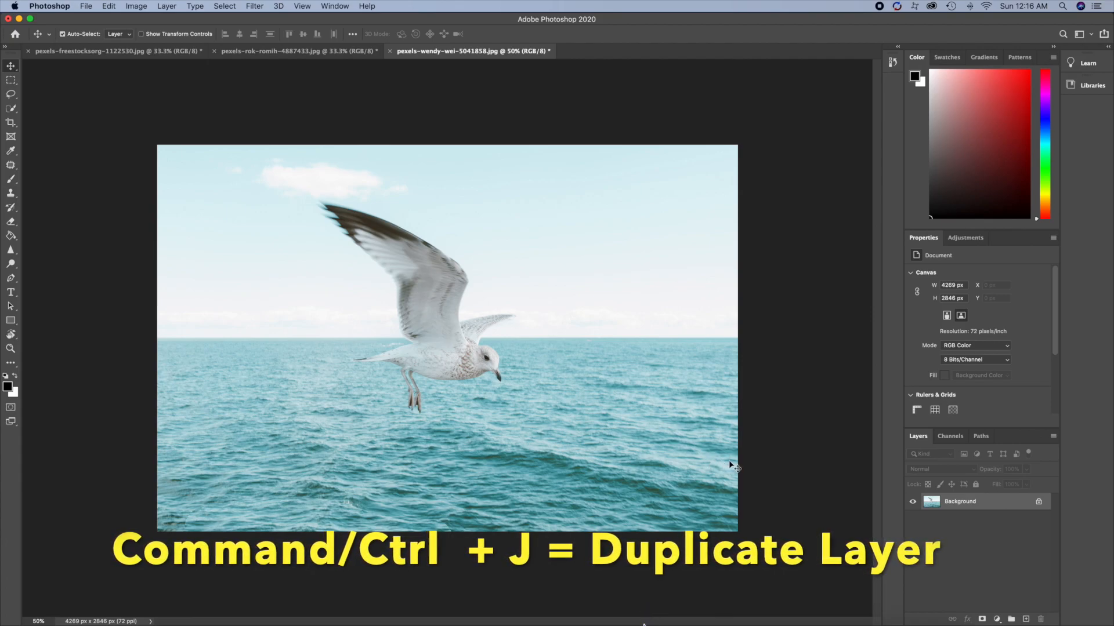
Step: Duplicate the Background layer and draw a loose Lasso selection around the whole seagull on the copy
key(super+j)
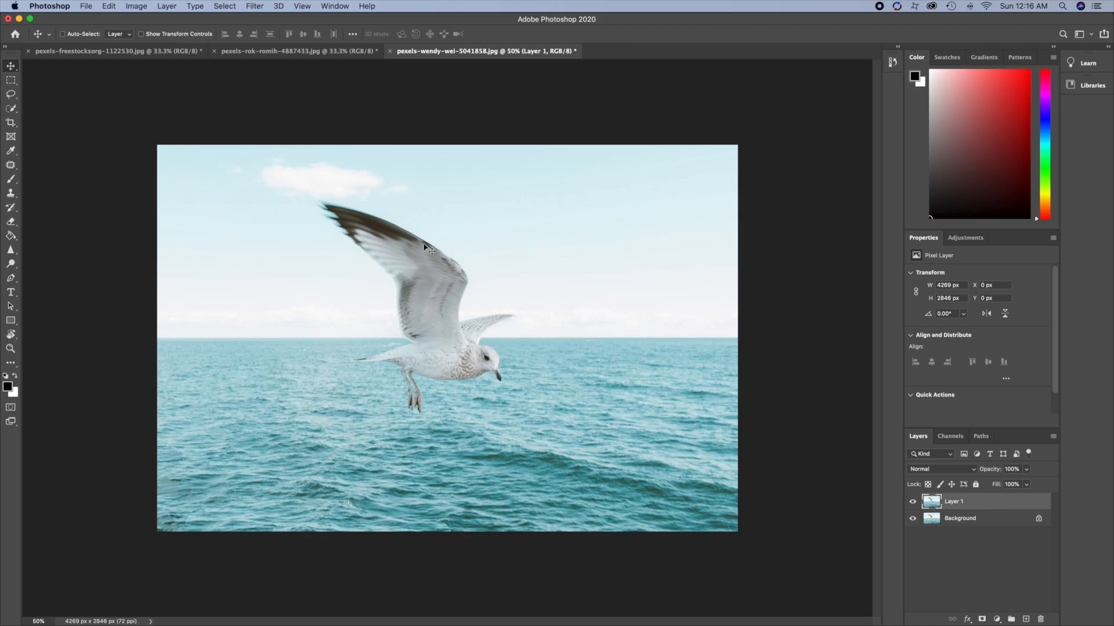
click(12, 95)
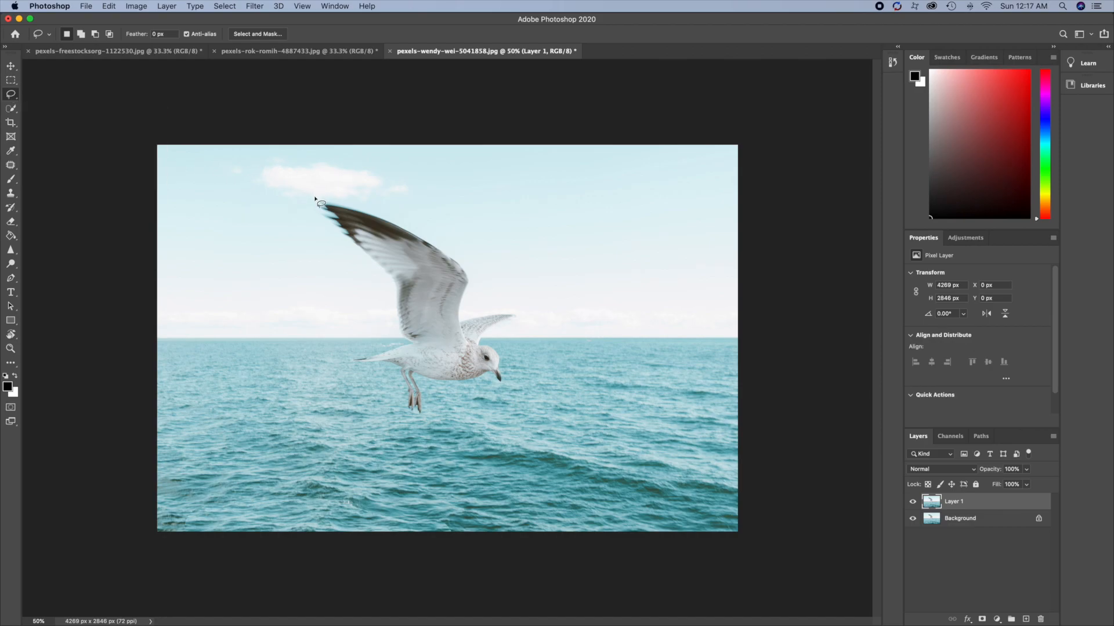
mouse_move(315, 194)
mouse_down()
mouse_move(395, 215)
mouse_move(459, 254)
mouse_move(474, 275)
mouse_move(464, 317)
mouse_move(510, 304)
mouse_move(520, 318)
mouse_move(497, 331)
mouse_move(509, 383)
mouse_move(428, 385)
mouse_move(420, 413)
mouse_move(403, 409)
mouse_move(399, 377)
mouse_move(350, 369)
mouse_move(346, 355)
mouse_move(400, 342)
mouse_move(381, 292)
mouse_move(308, 196)
mouse_move(321, 200)
mouse_up()
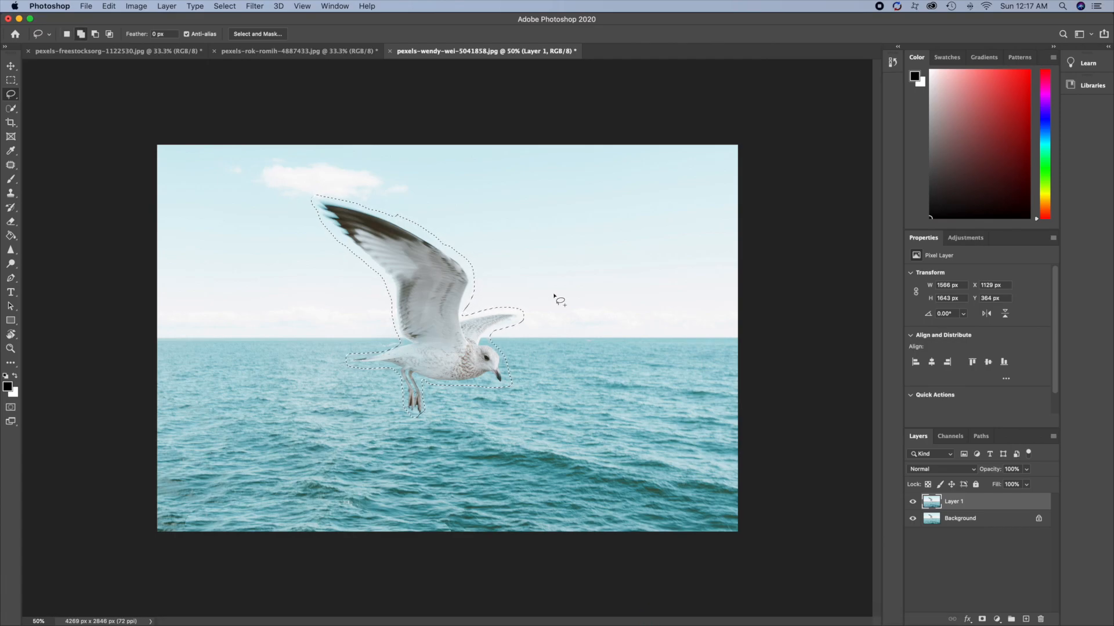
Step: Fill the seagull selection using Content-Aware contents with Normal mode and 100% opacity, and deselect
key(shift+BackSpace)
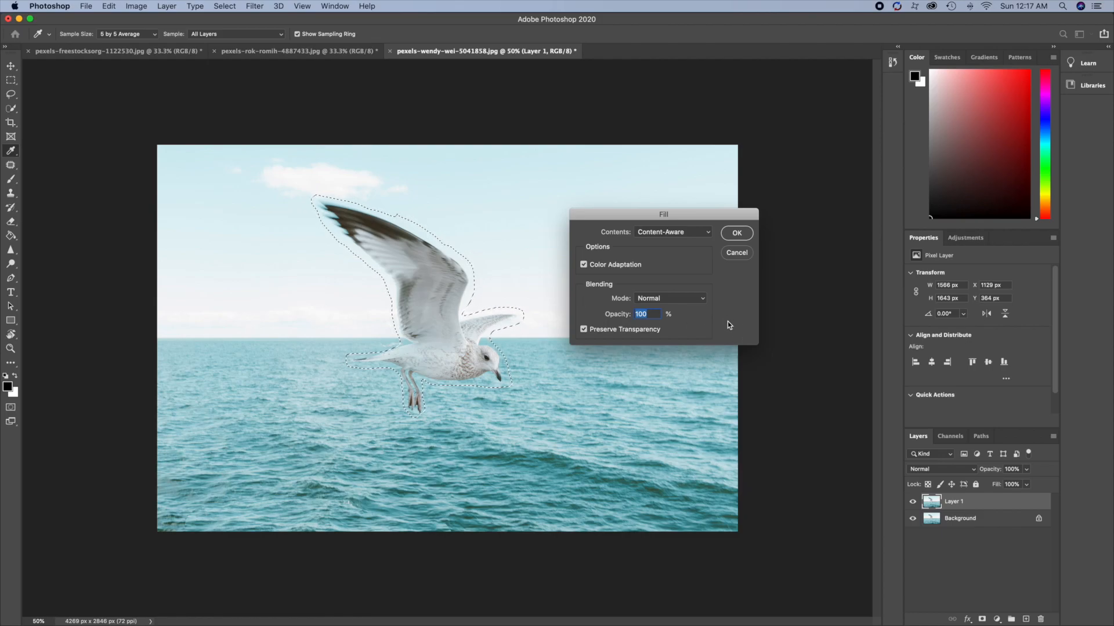
click(737, 253)
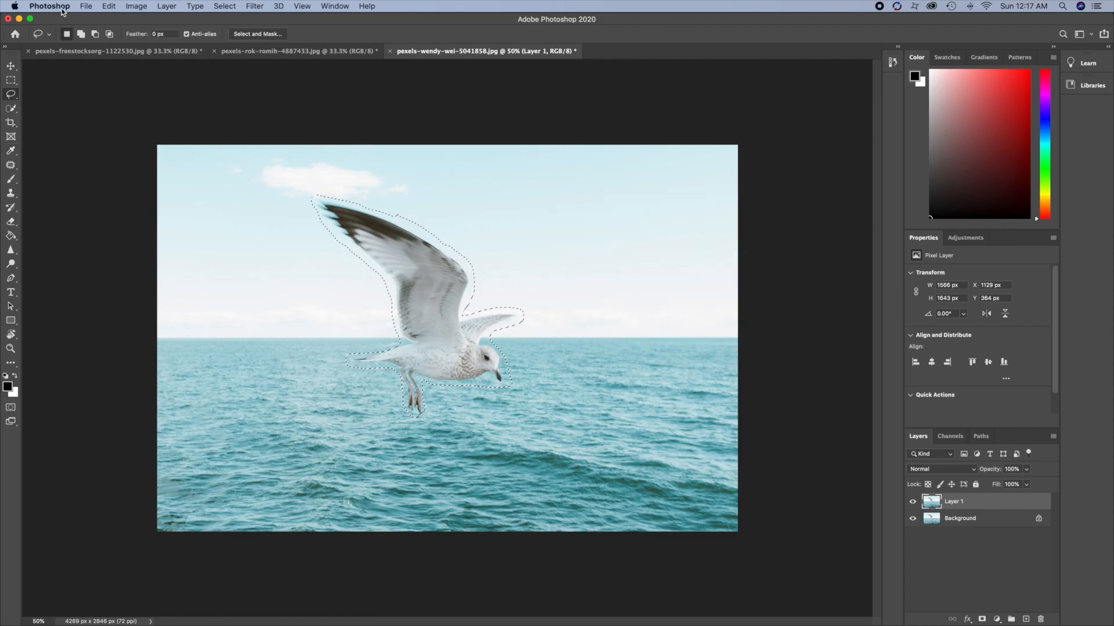
click(109, 6)
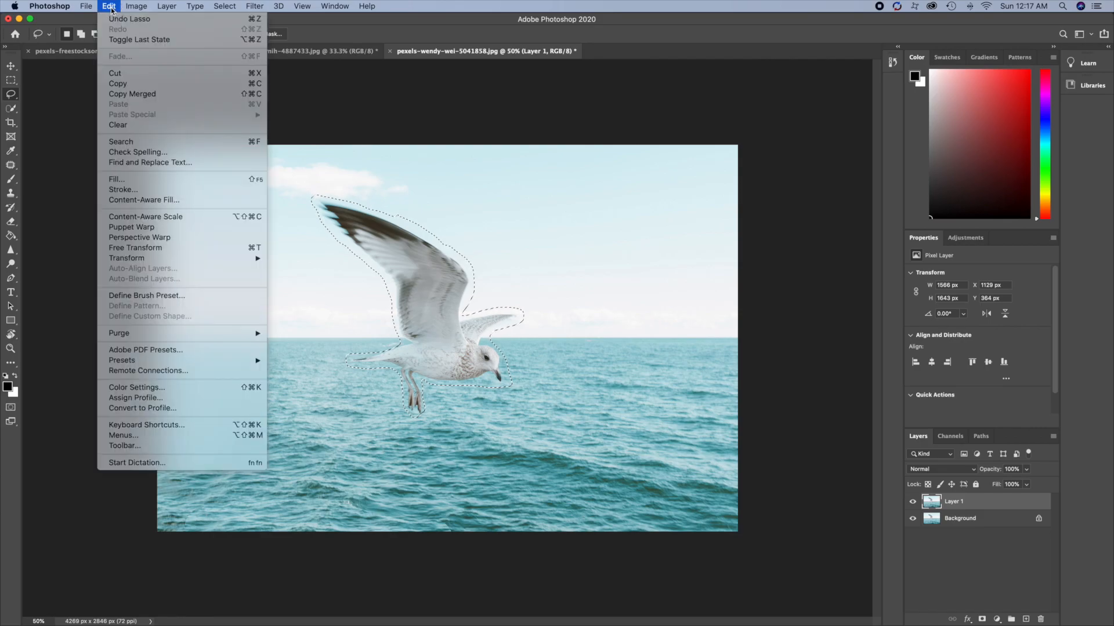
click(161, 183)
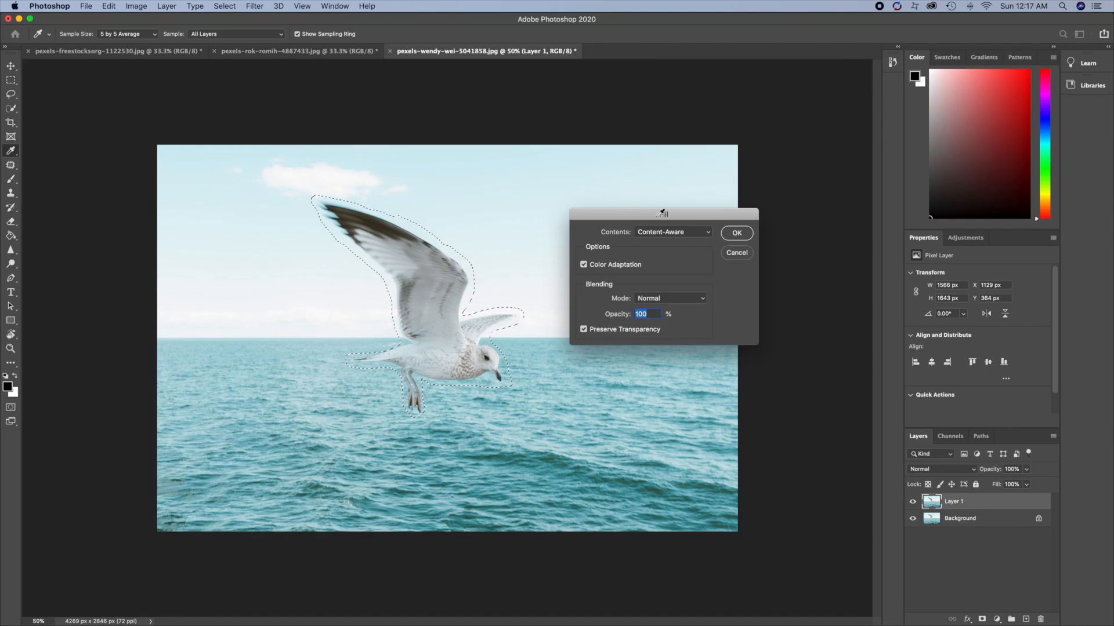
drag(664, 214, 709, 212)
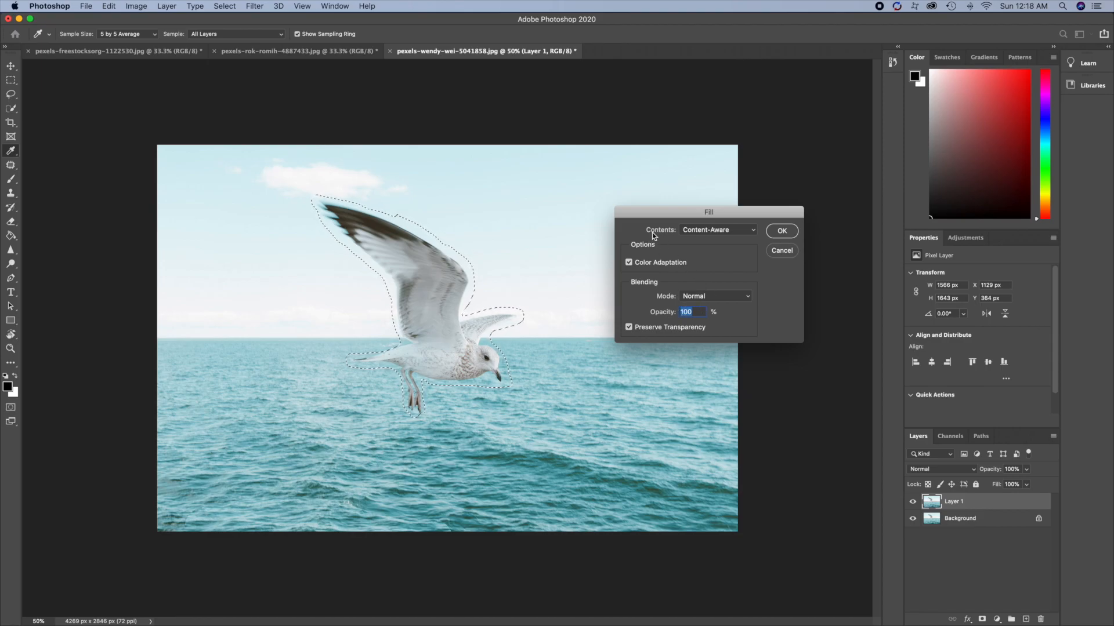
click(753, 231)
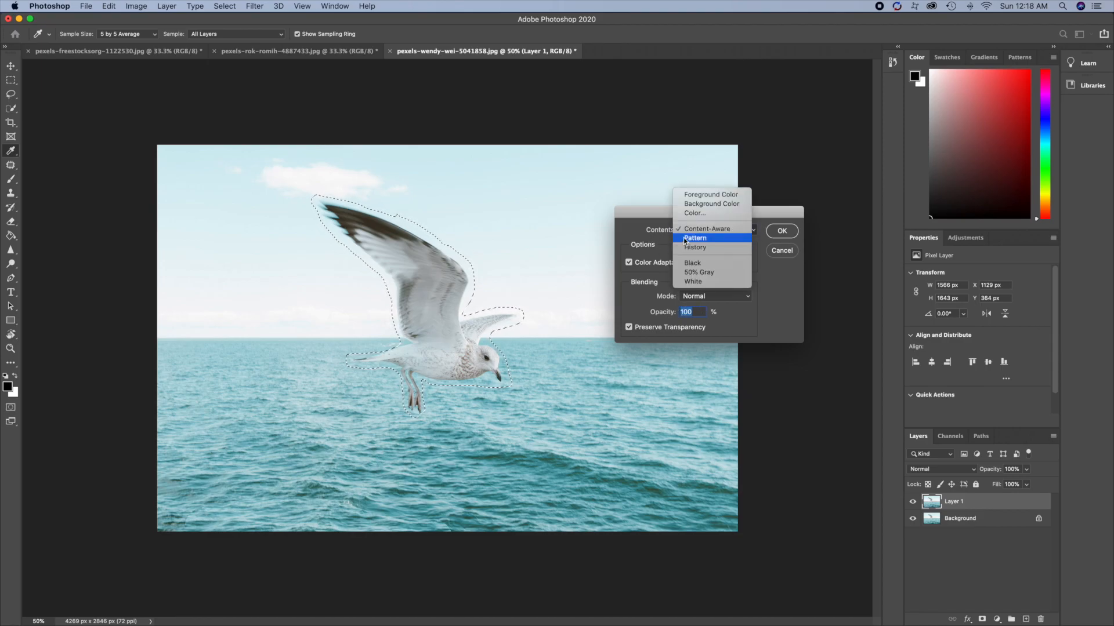
click(712, 230)
click(779, 235)
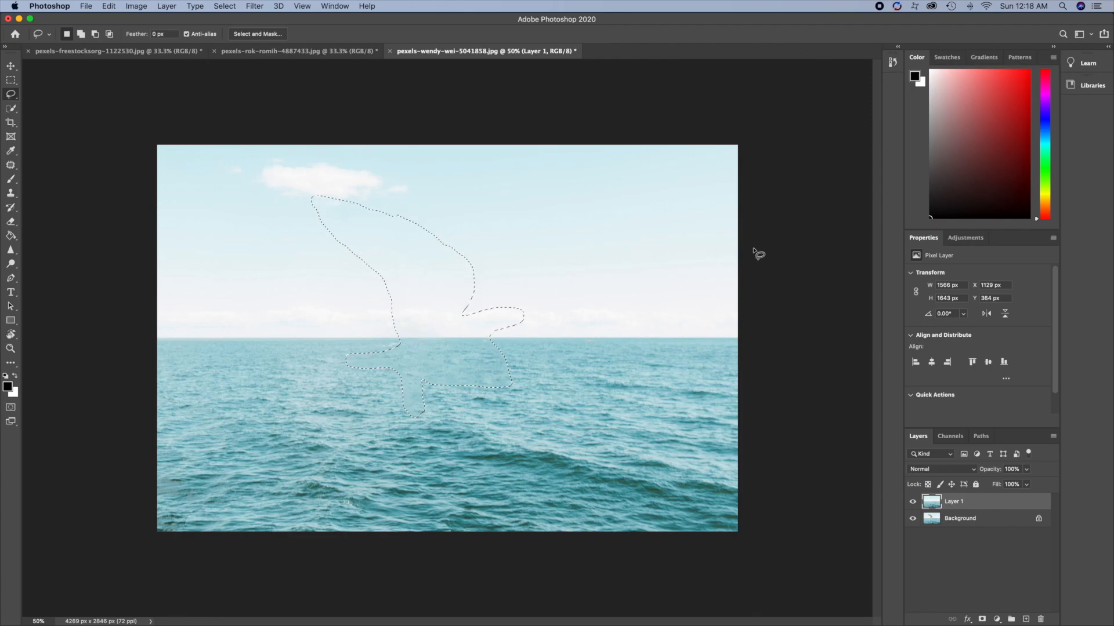
key(super+d)
Step: Toggle the visibility of Layer 1 to compare the filled image with the original photo
click(913, 504)
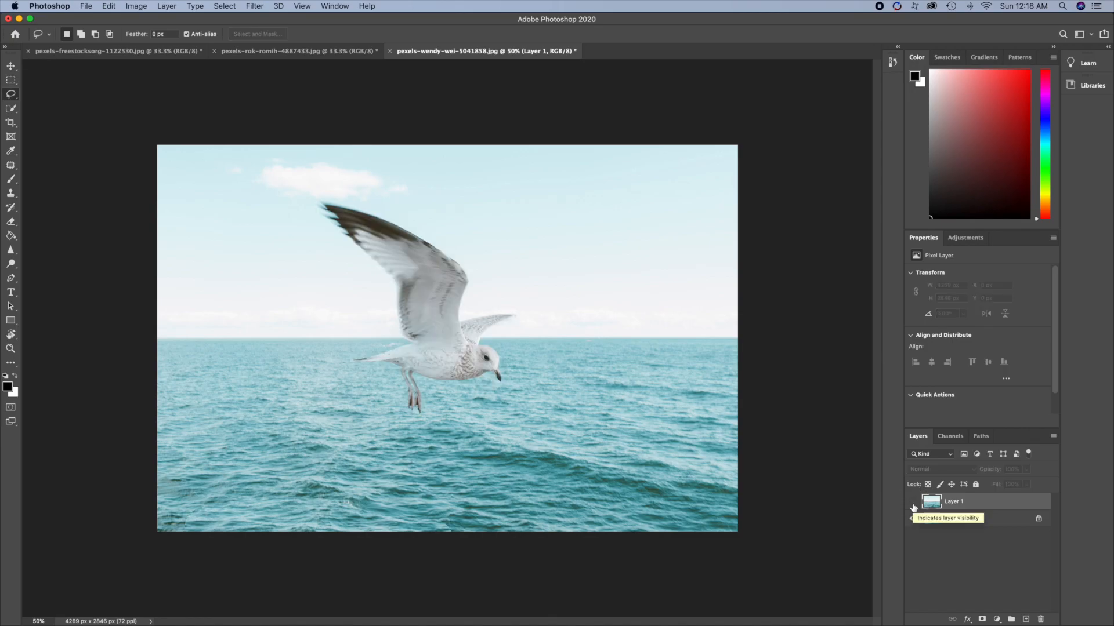
click(913, 504)
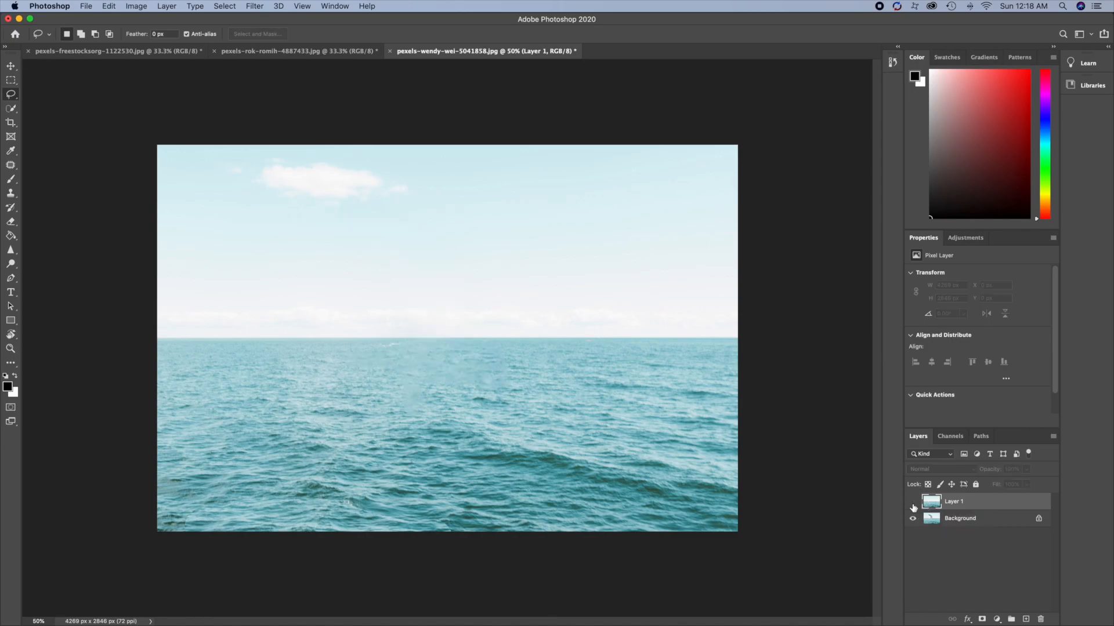
click(913, 504)
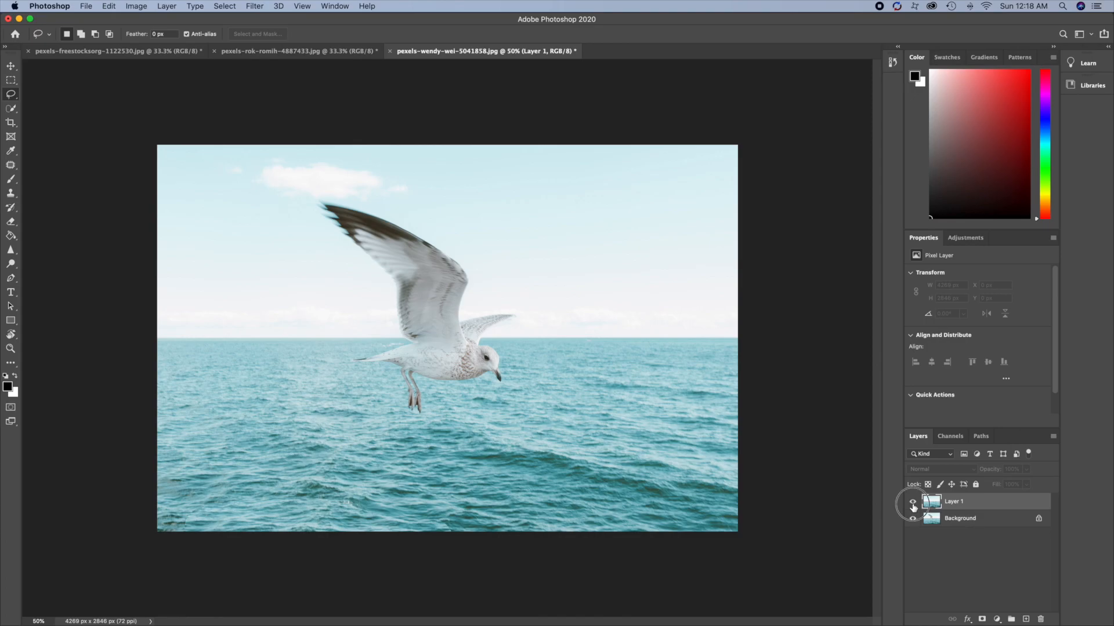
click(912, 504)
click(913, 505)
click(913, 505)
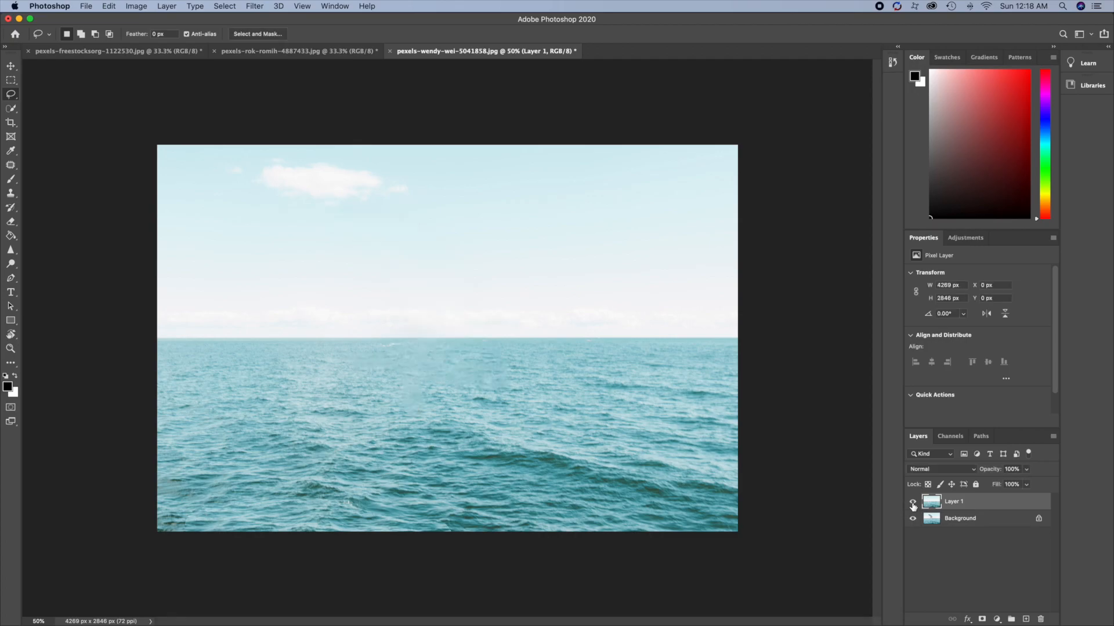
Step: Hide Layer 1 and duplicate the Background layer as a fresh copy of the seagull photo
click(911, 503)
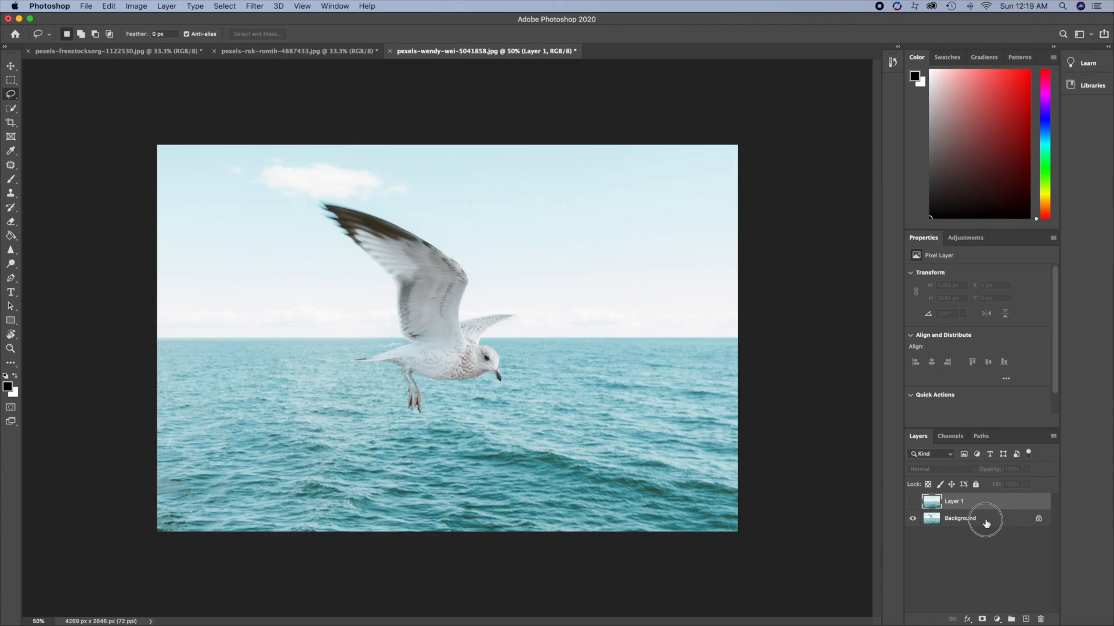
click(945, 517)
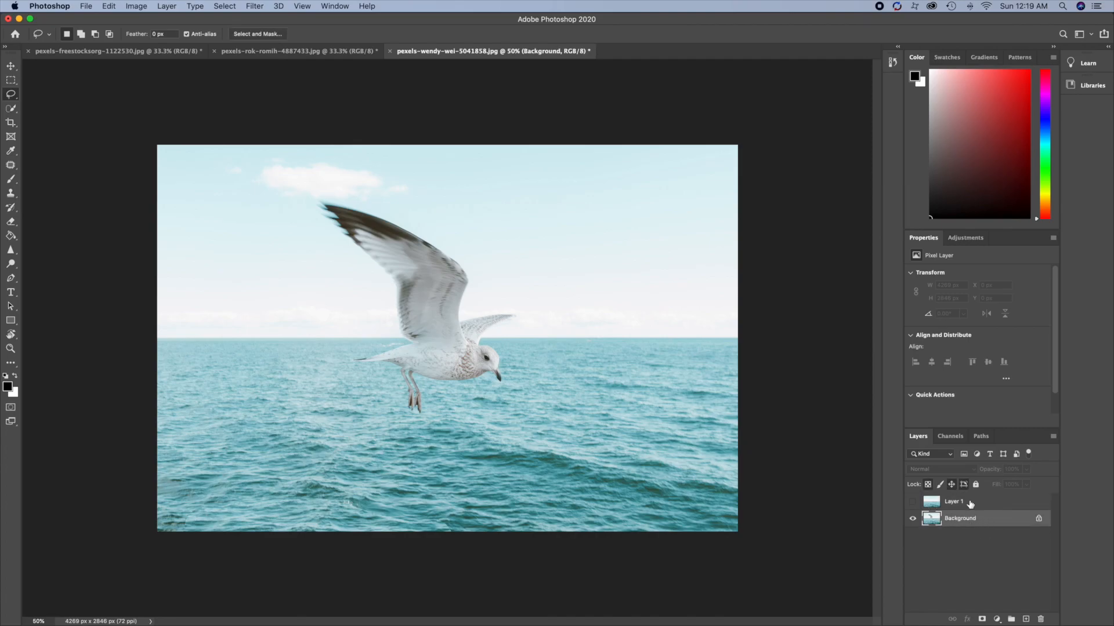
key(super+j)
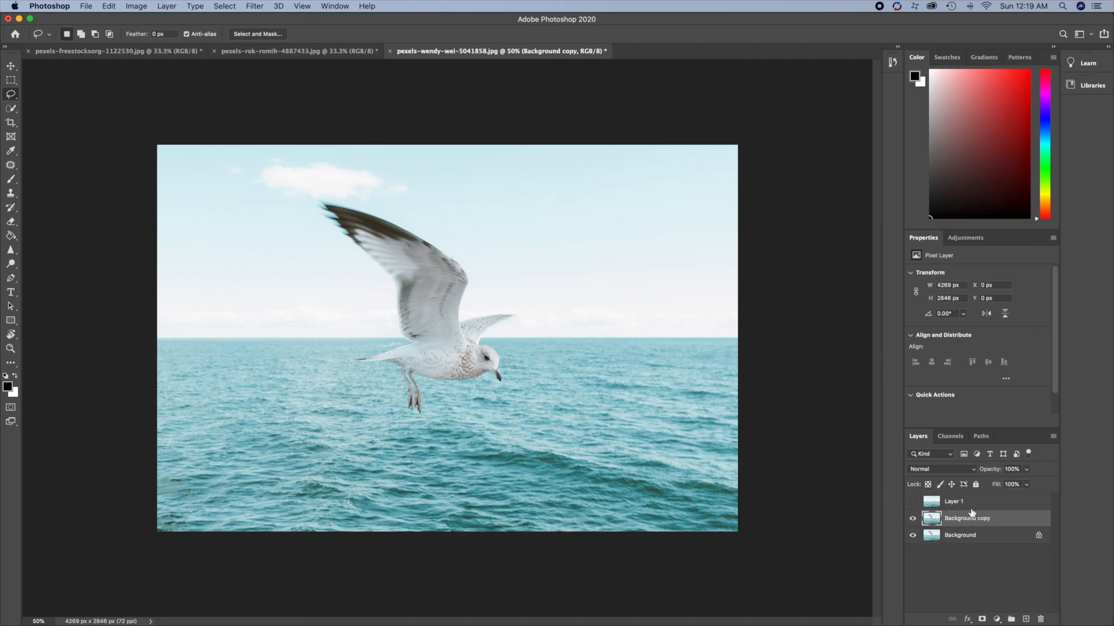
Step: Outline the whole seagull loosely with the Patch tool in Source mode on the Background copy layer
click(11, 166)
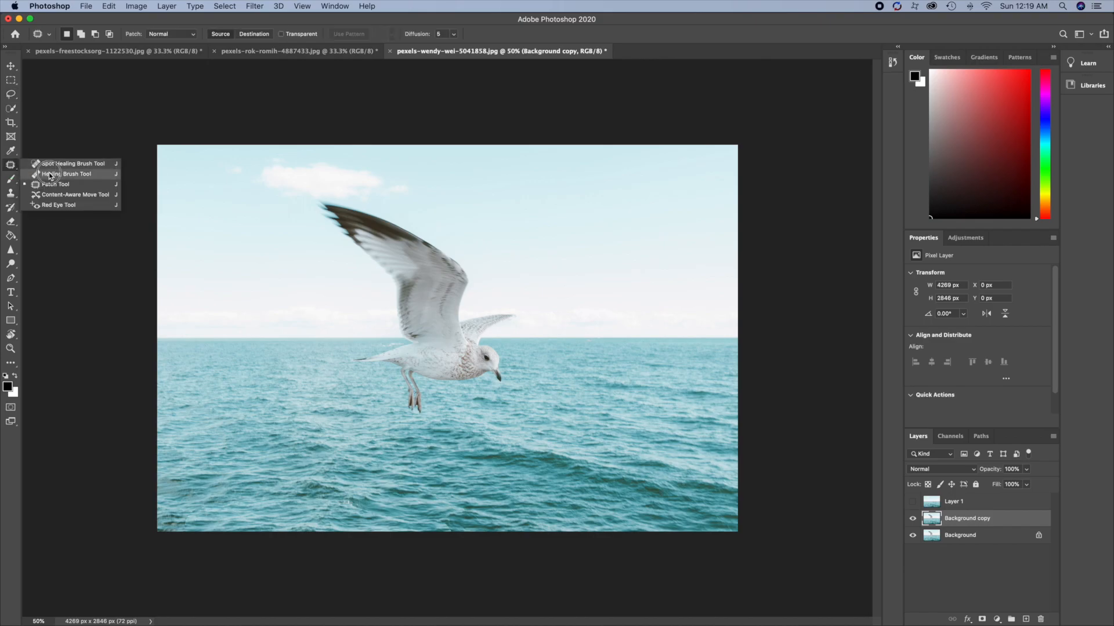
click(49, 173)
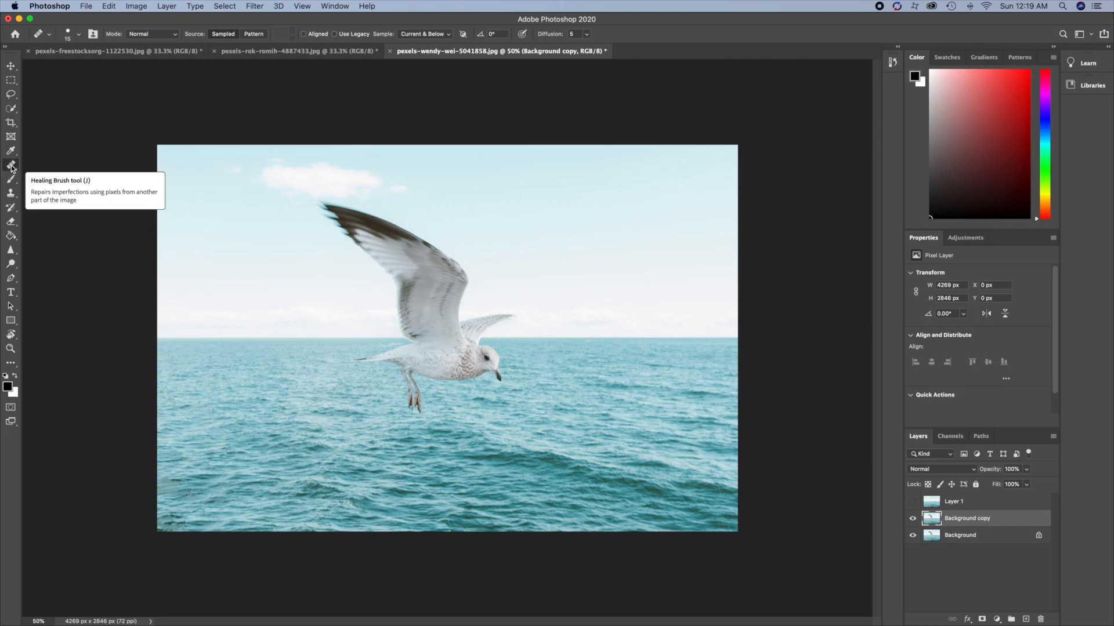
click(11, 167)
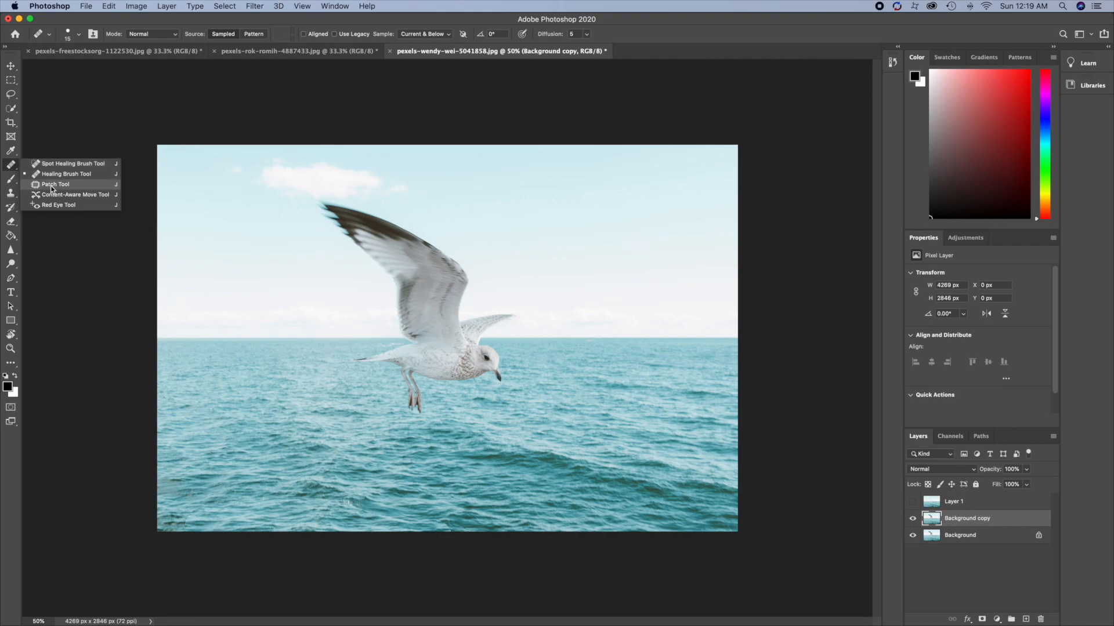
click(52, 185)
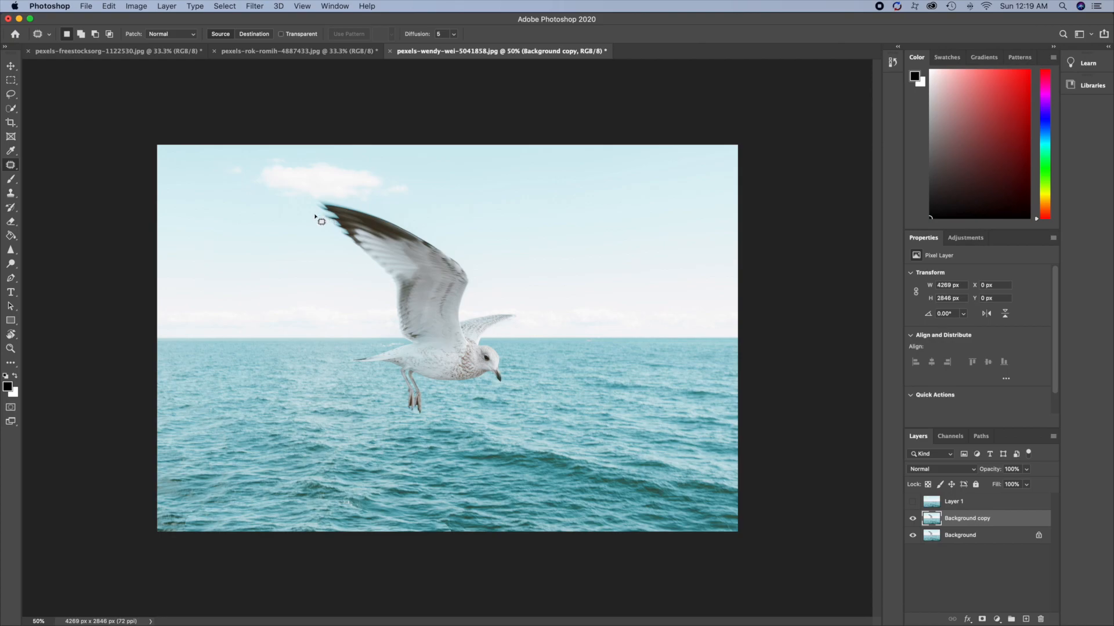
mouse_move(313, 199)
mouse_down()
mouse_move(447, 245)
mouse_move(475, 279)
mouse_move(463, 319)
mouse_move(523, 311)
mouse_move(519, 327)
mouse_move(485, 341)
mouse_move(502, 354)
mouse_move(505, 388)
mouse_move(423, 383)
mouse_move(424, 415)
mouse_move(402, 412)
mouse_move(385, 363)
mouse_move(349, 363)
mouse_move(397, 343)
mouse_move(380, 289)
mouse_move(317, 203)
mouse_up()
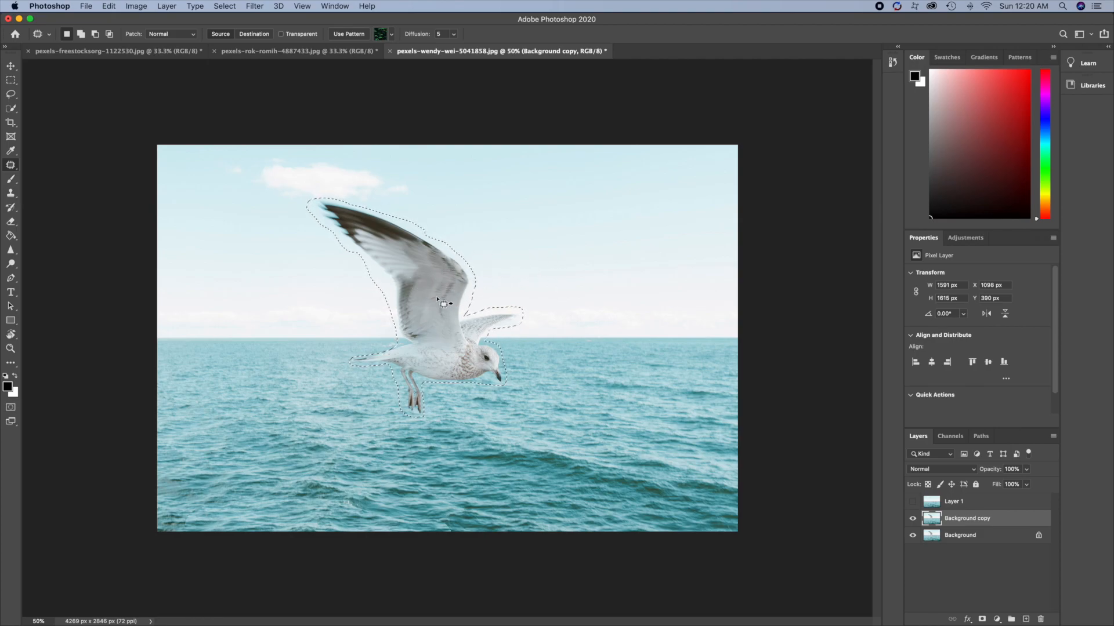
Step: Patch the outlined seagull with the clear sky and sea beside its tail, aligning the horizon line, and deselect
drag(436, 299, 496, 300)
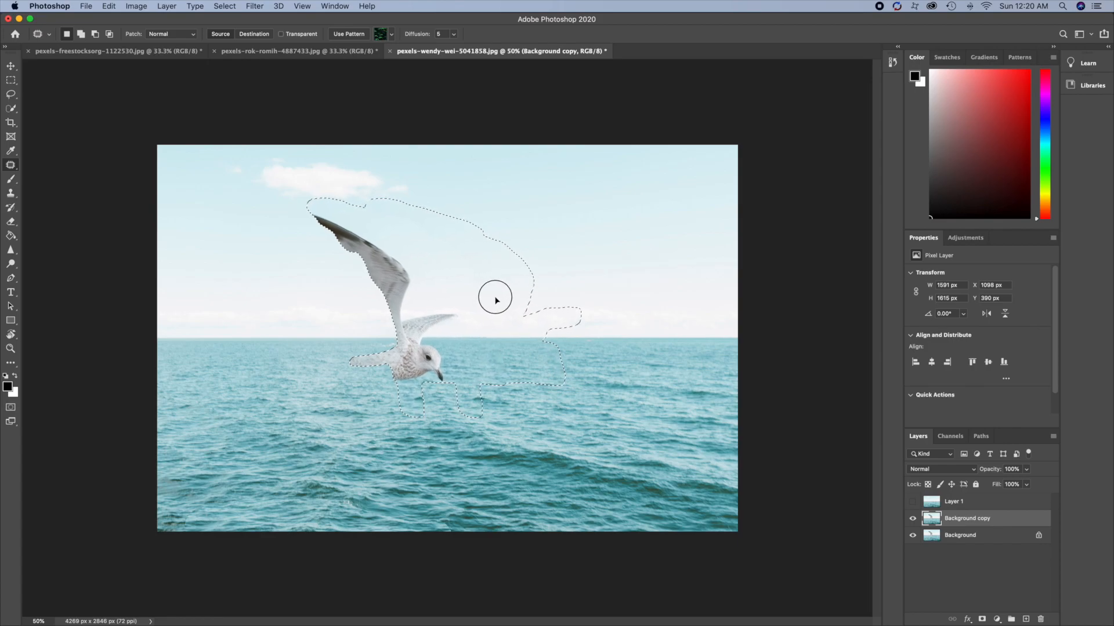
drag(496, 300, 280, 300)
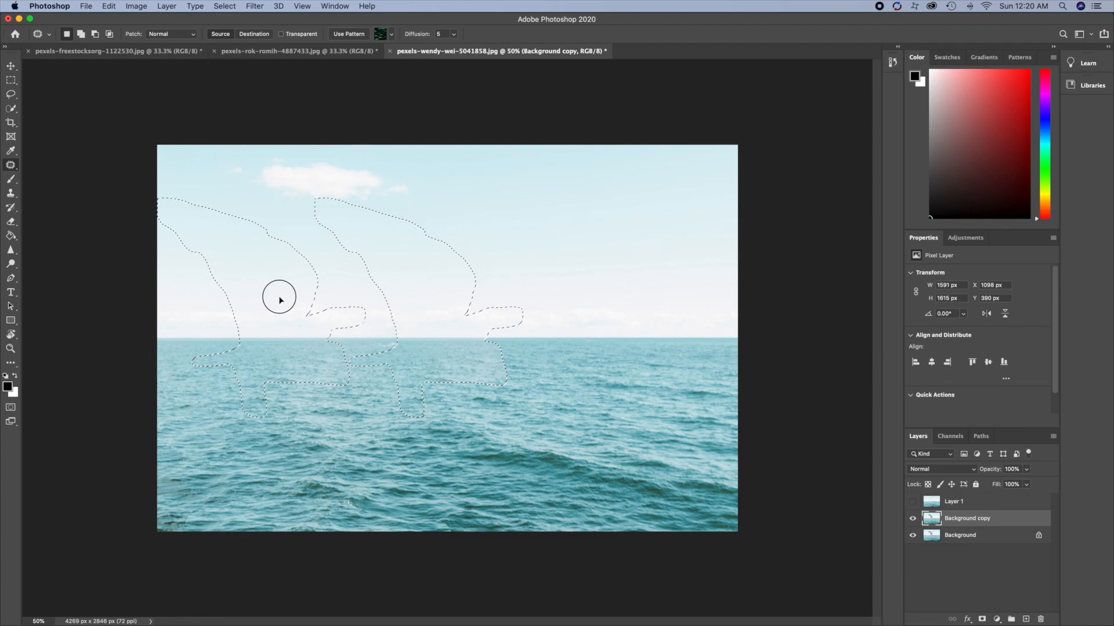
mouse_move(280, 300)
mouse_down()
mouse_move(296, 267)
mouse_move(348, 252)
mouse_move(296, 269)
mouse_move(279, 301)
mouse_move(281, 336)
mouse_move(310, 393)
mouse_move(515, 403)
mouse_move(614, 368)
mouse_move(524, 308)
mouse_move(251, 290)
mouse_move(265, 299)
mouse_up()
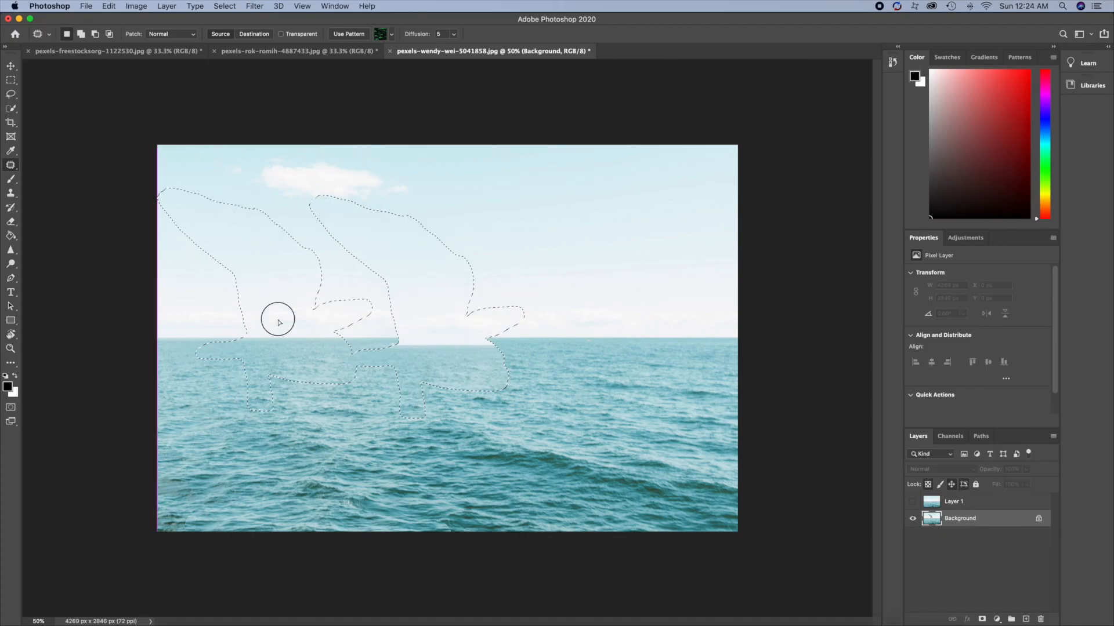
drag(278, 323, 277, 330)
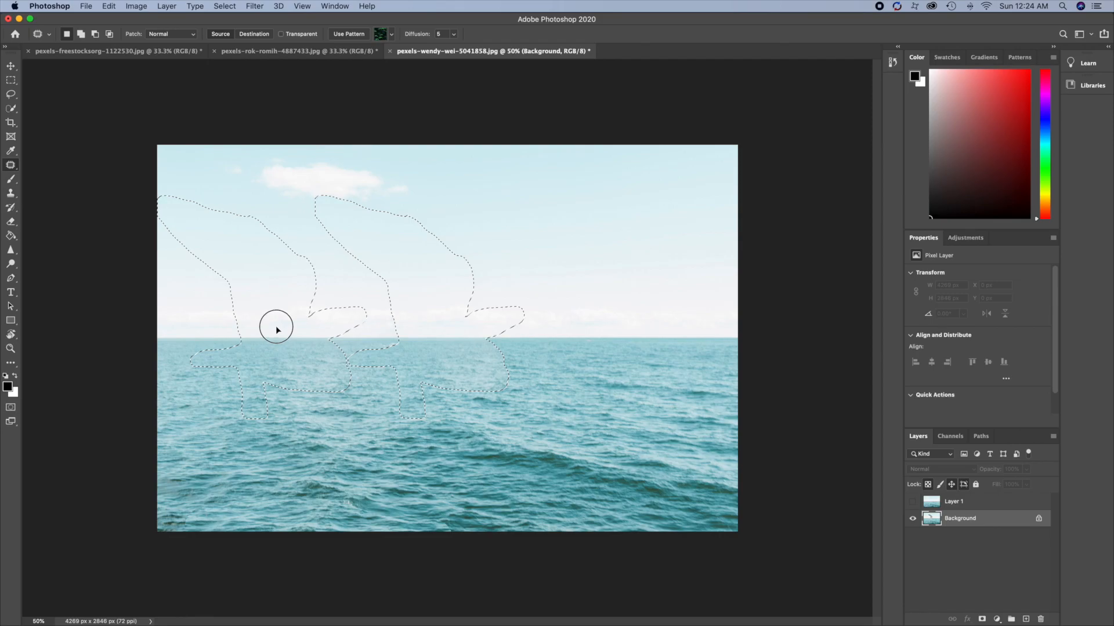
drag(276, 325, 278, 326)
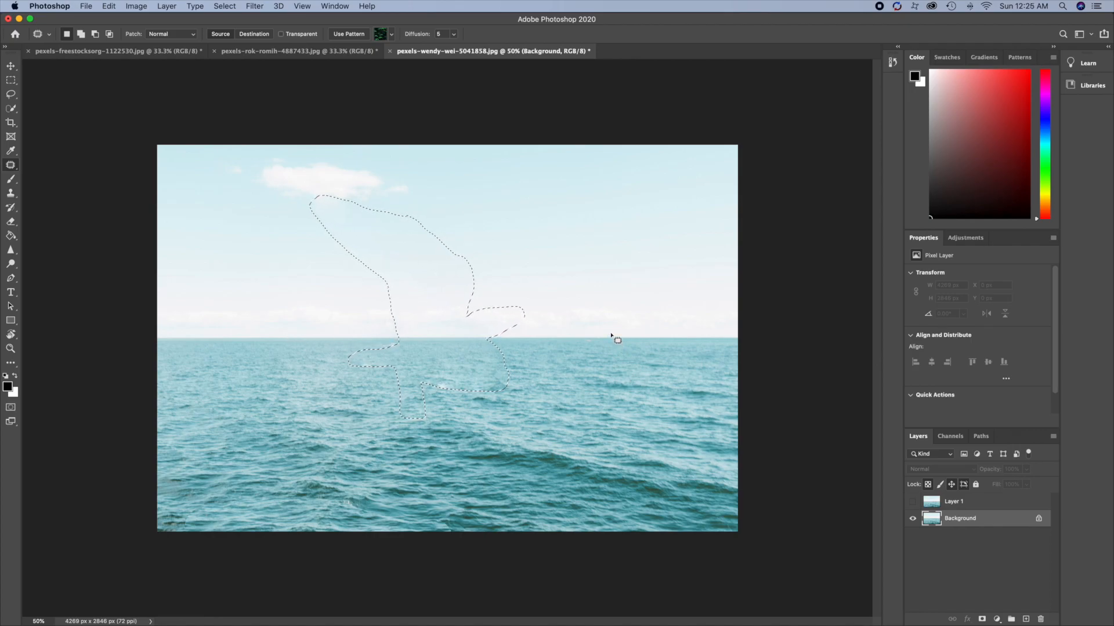
key(super+d)
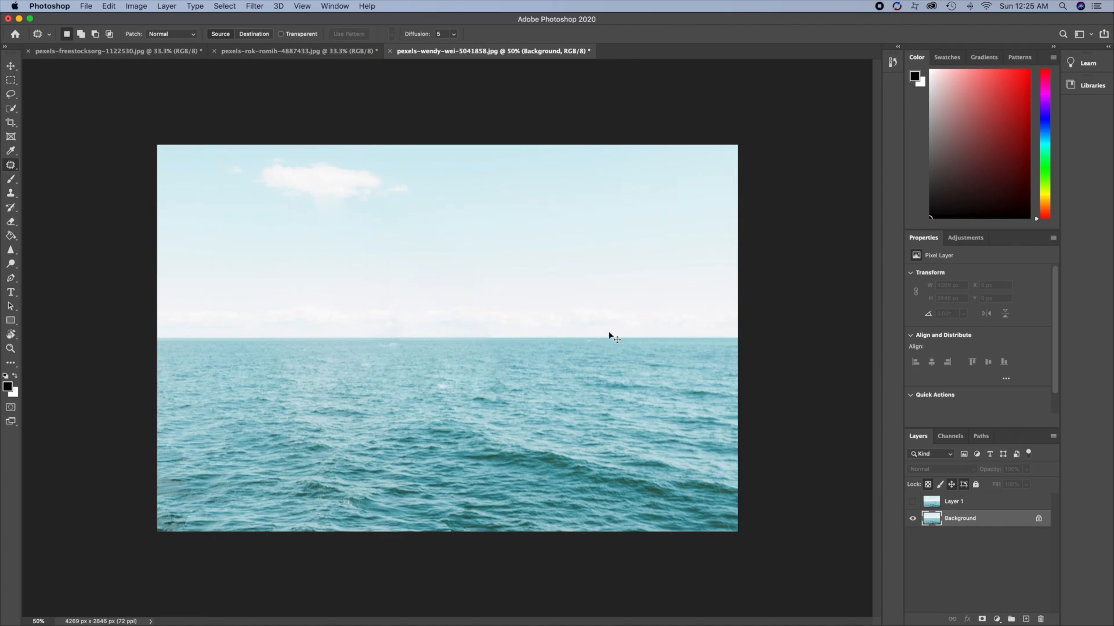